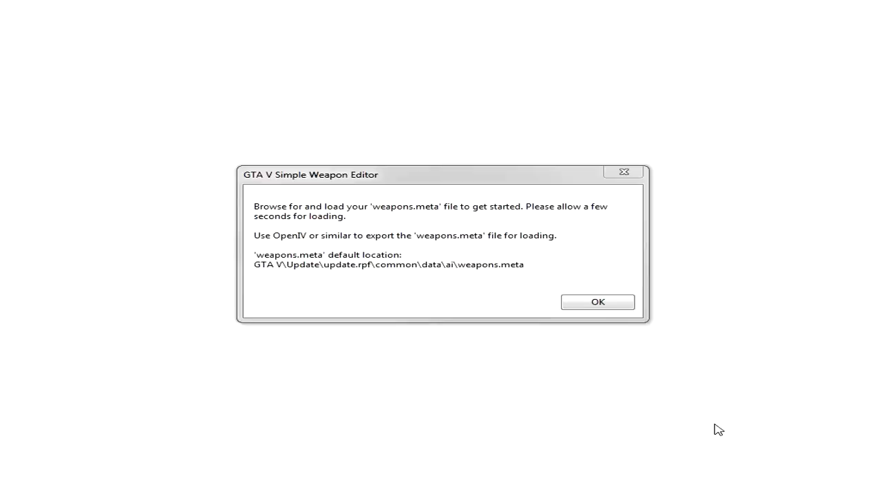
Step: Dismiss the startup instructions and load weapons.meta from the Desktop into the weapon editor
click(542, 185)
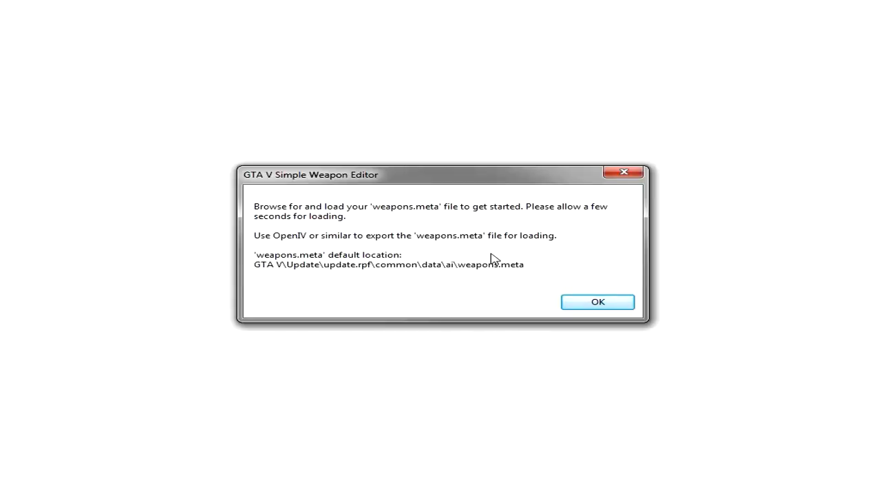
click(584, 303)
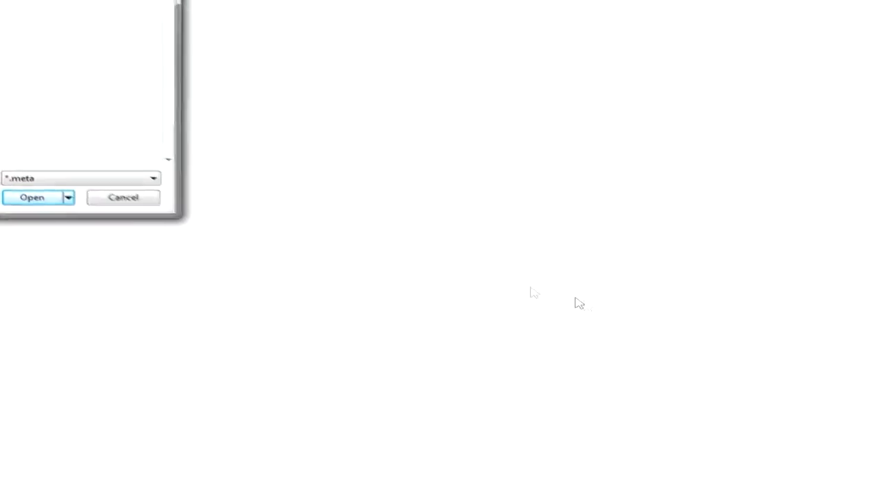
drag(31, 0, 608, 63)
drag(749, 135, 744, 337)
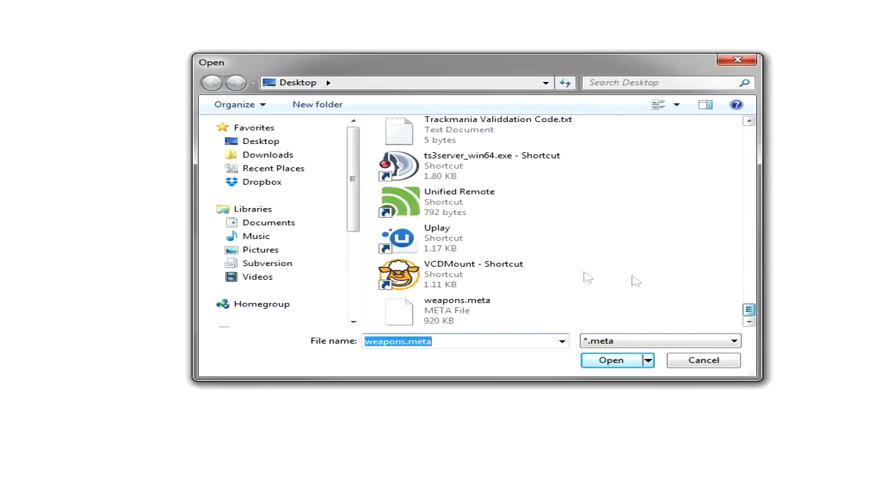
double_click(438, 307)
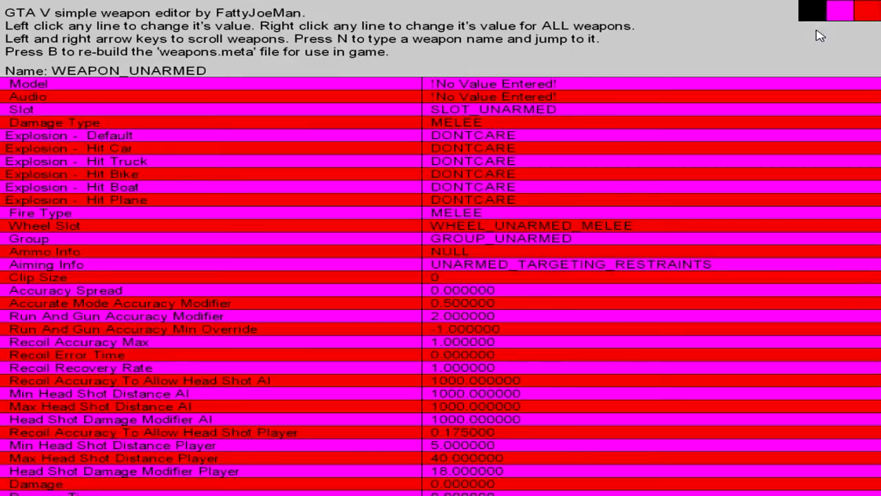
Step: Set both alternating row background colours of the property table to white
click(840, 15)
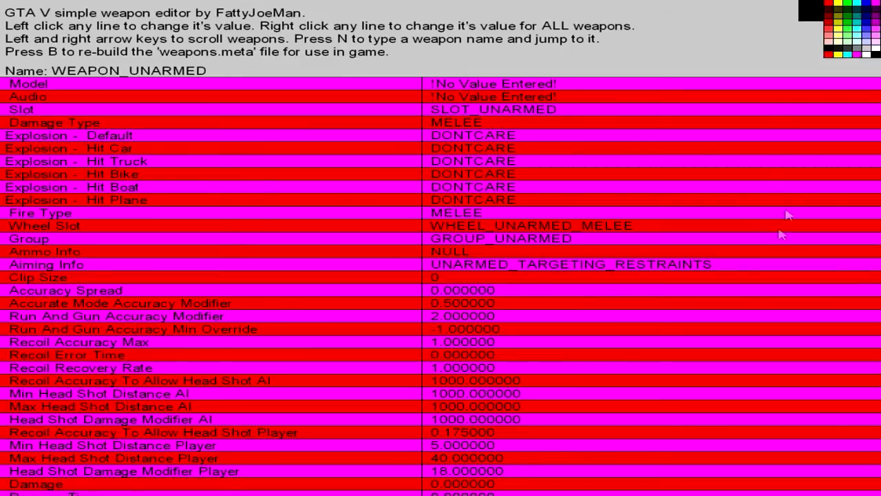
click(867, 55)
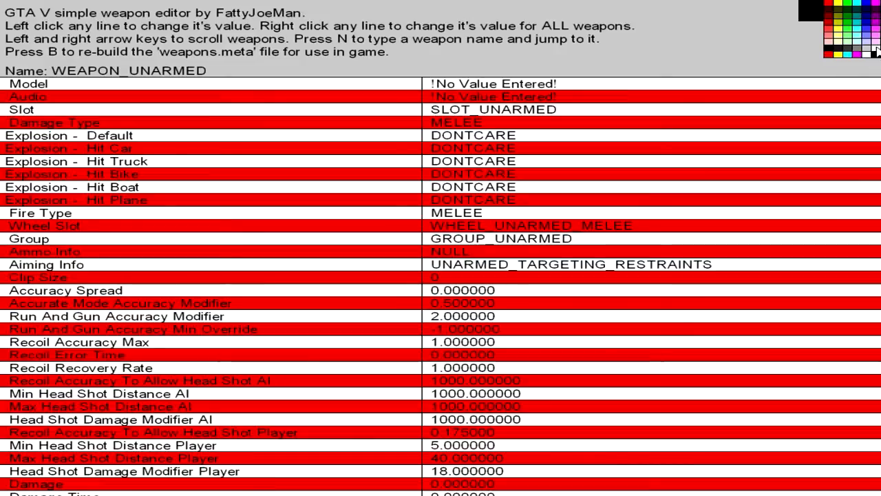
click(875, 49)
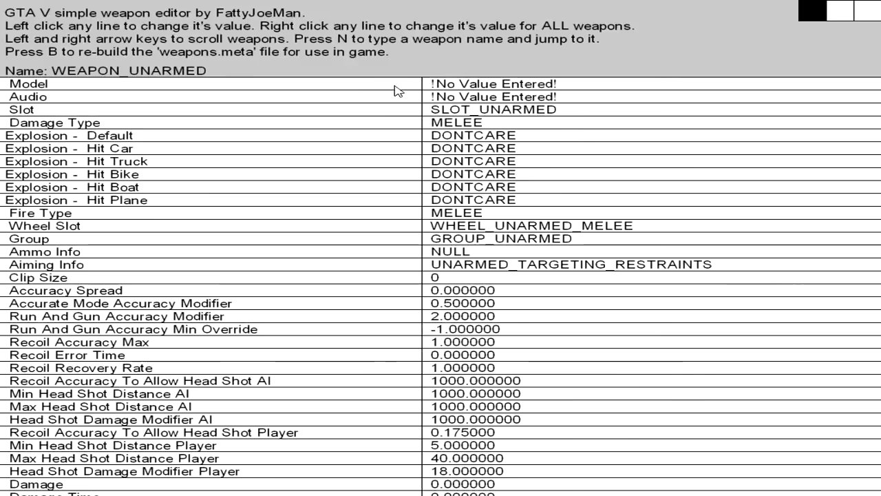
Step: Look through the full property list of WEAPON_UNARMED, down to the Hud values and back to its name
scroll(398, 91, down, 3)
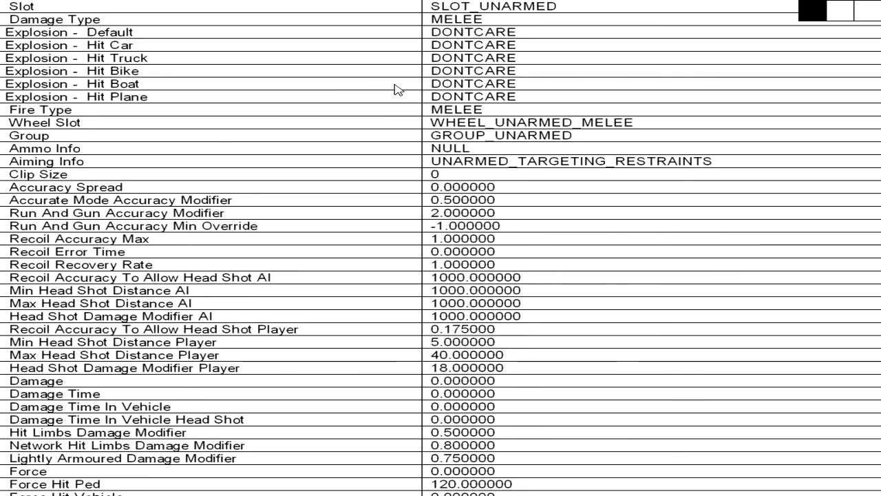
scroll(398, 91, up, 3)
scroll(394, 89, down, 20)
scroll(378, 109, down, 20)
scroll(421, 100, down, 4)
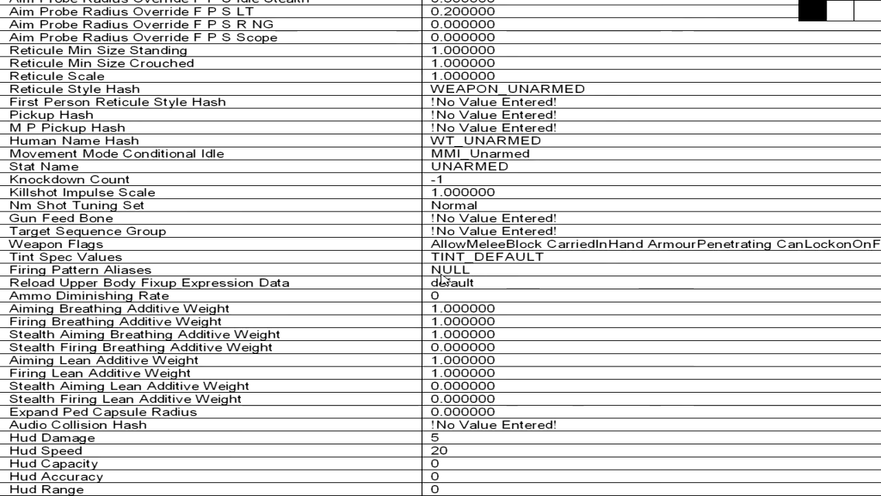
scroll(441, 278, up, 20)
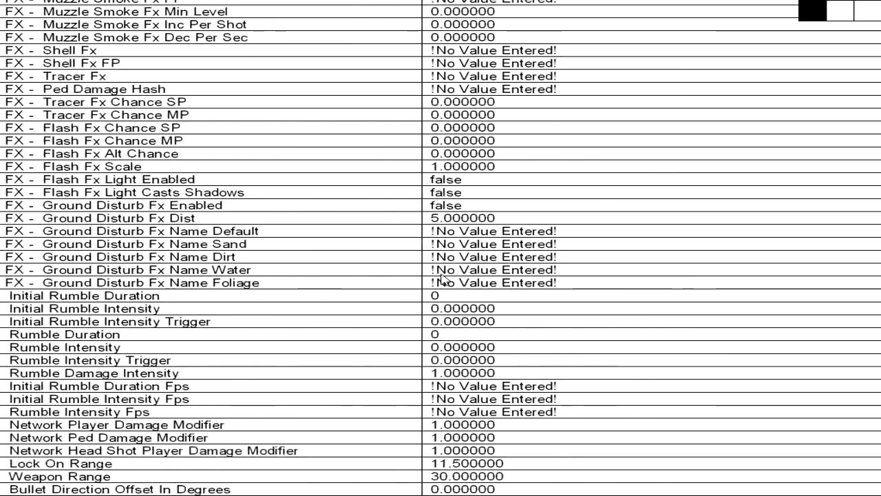
scroll(441, 278, up, 20)
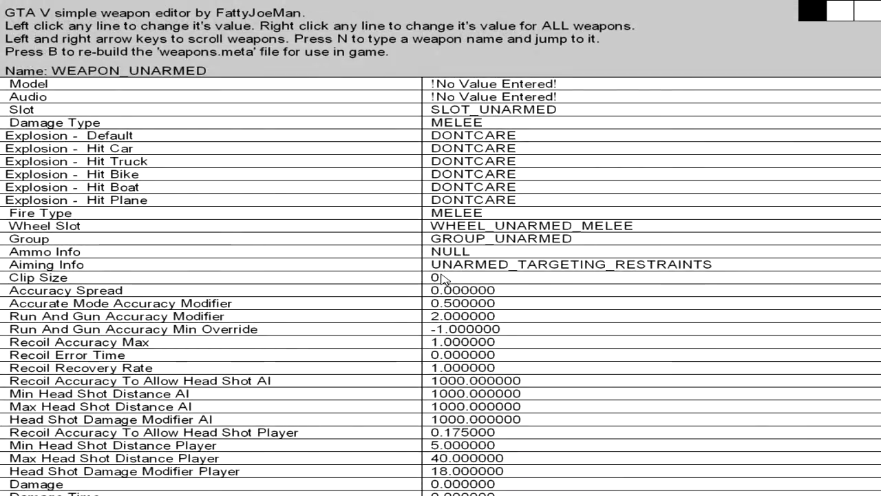
Step: Advance through the weapons to the WEAPON_PISTOL entry
key(Right)
key(Right)
key(Right)
key(Right)
key(Right)
key(Right)
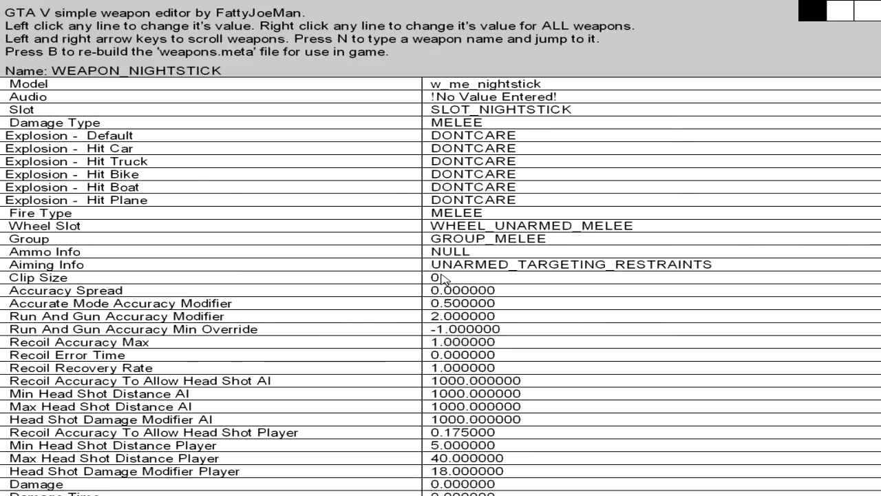
key(Right)
key(Right)
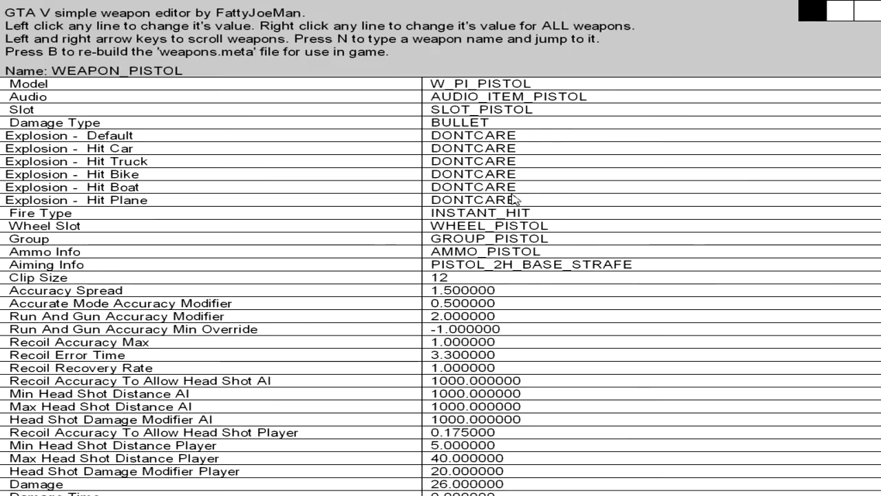
Step: Review the pistol's damage and force properties, including Force Hit Ped and Force Hit Vehicle
scroll(354, 148, down, 7)
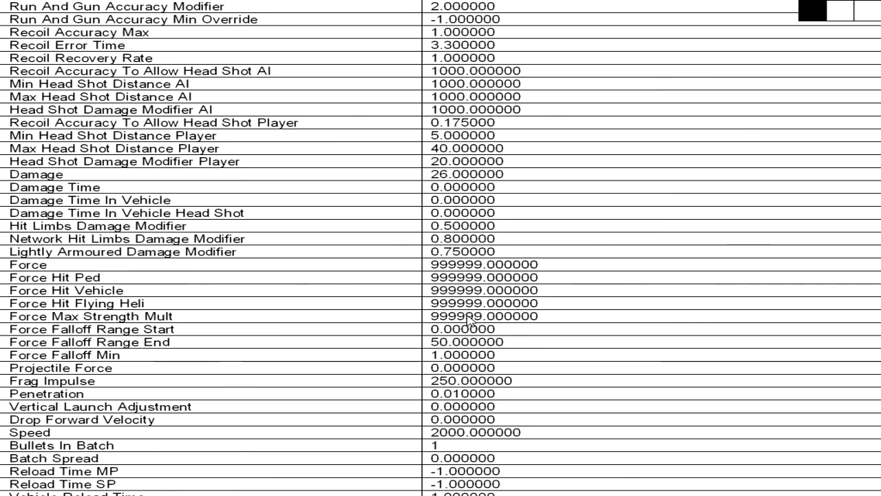
scroll(468, 320, up, 3)
scroll(467, 320, down, 3)
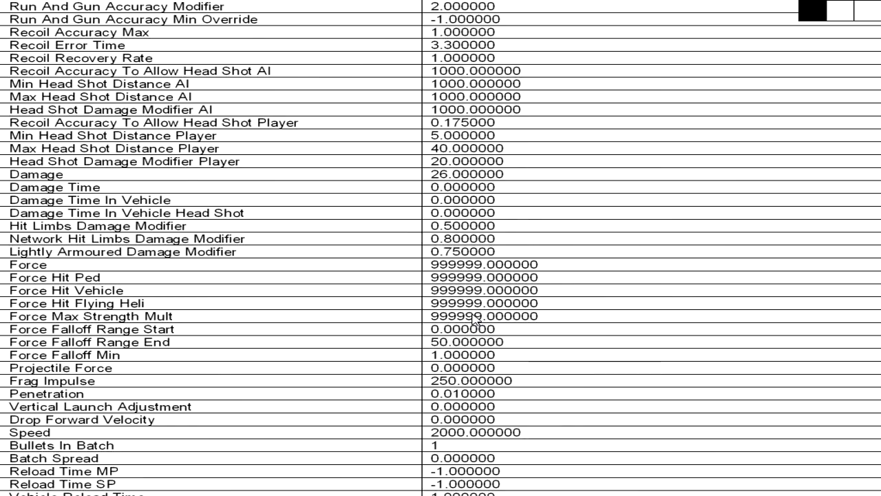
scroll(474, 320, up, 3)
scroll(474, 320, up, 5)
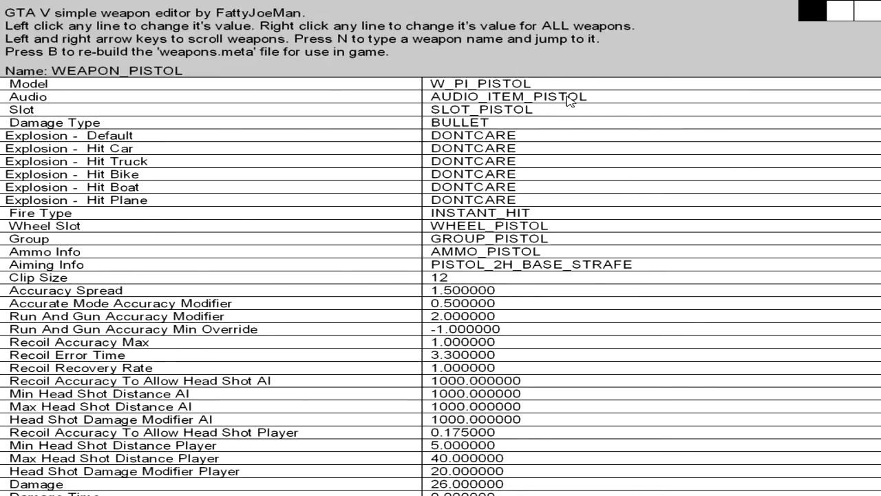
Step: Advance through the weapons from the pistol to the WEAPON_ASSAULTRIFLE entry
key(Right)
key(Right)
key(Right)
key(Right)
key(Right)
key(Right)
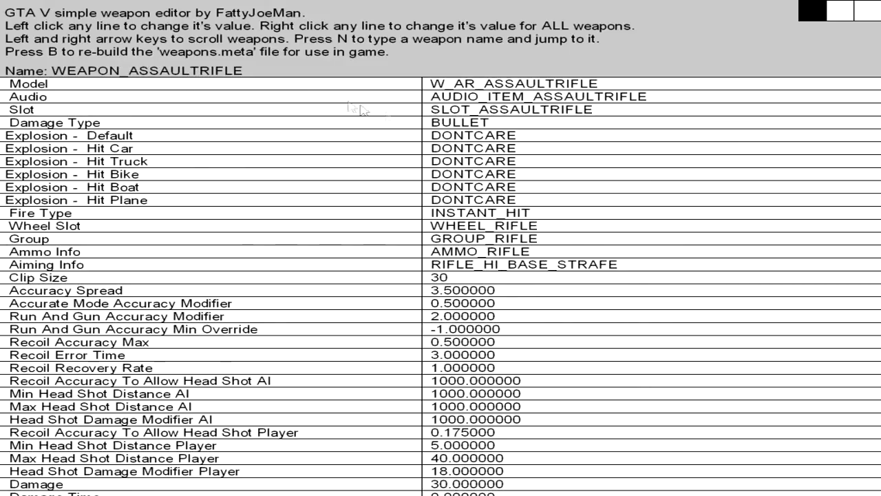
Step: Rebuild the weapon data and save it as weapons.meta on the Desktop
key(b)
key(Return)
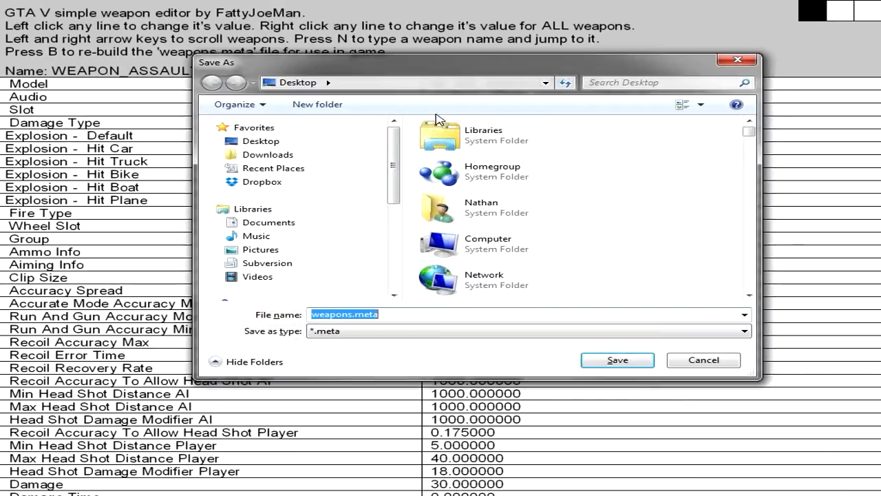
scroll(344, 172, down, 4)
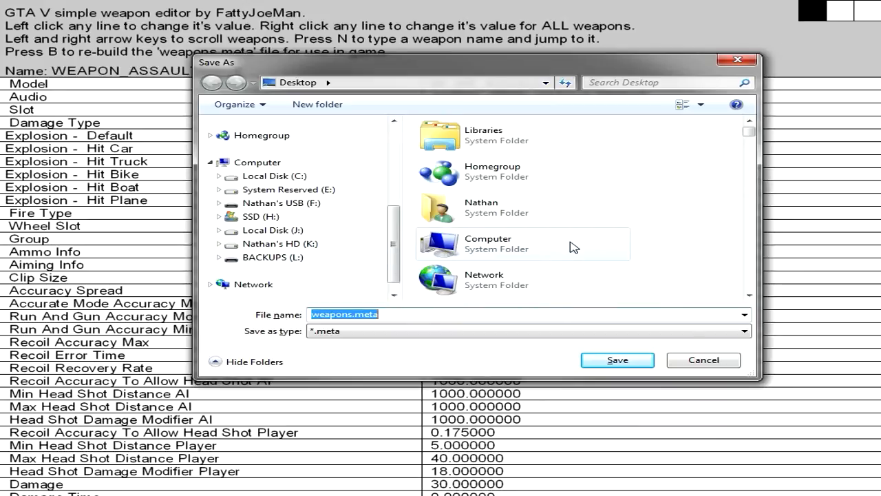
click(615, 361)
click(502, 243)
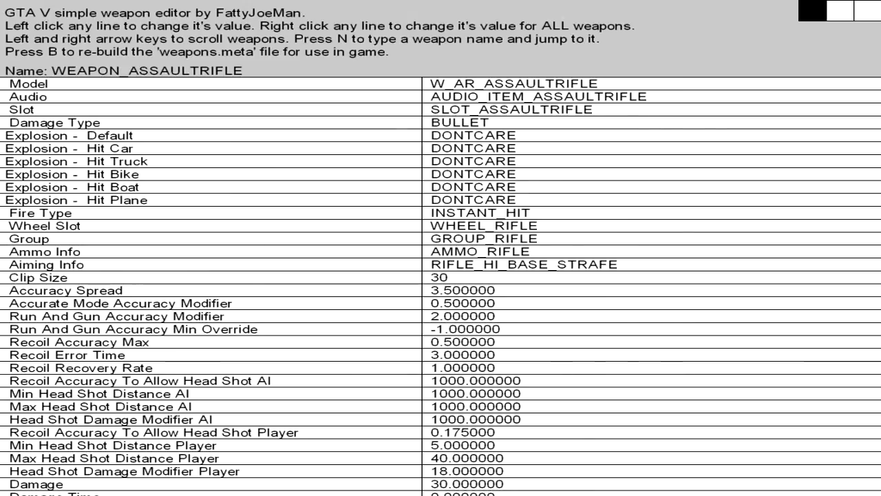
key(b)
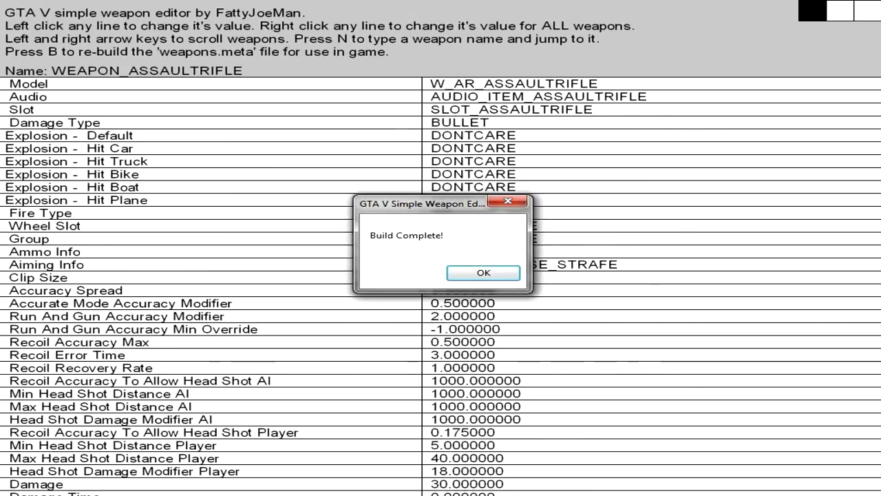
click(484, 273)
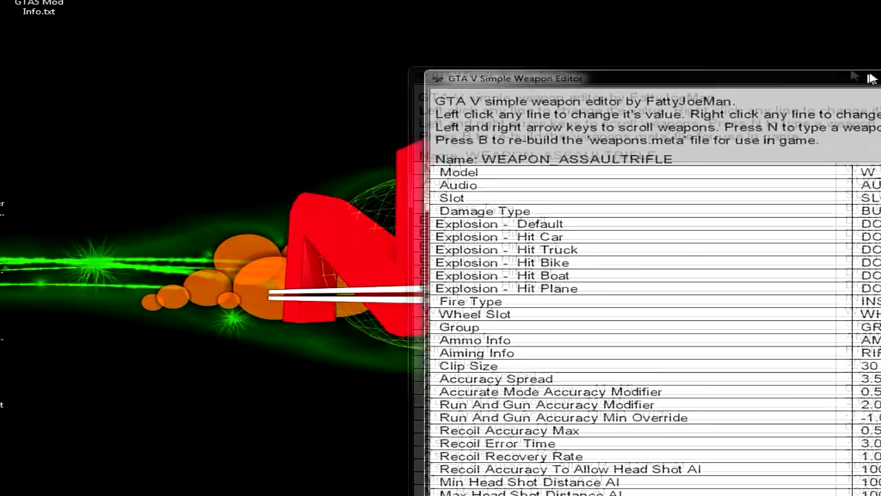
Step: Open the rebuilt weapons.meta from the Desktop in Notepad++ and look through its weapon entries
right_click(219, 180)
click(274, 216)
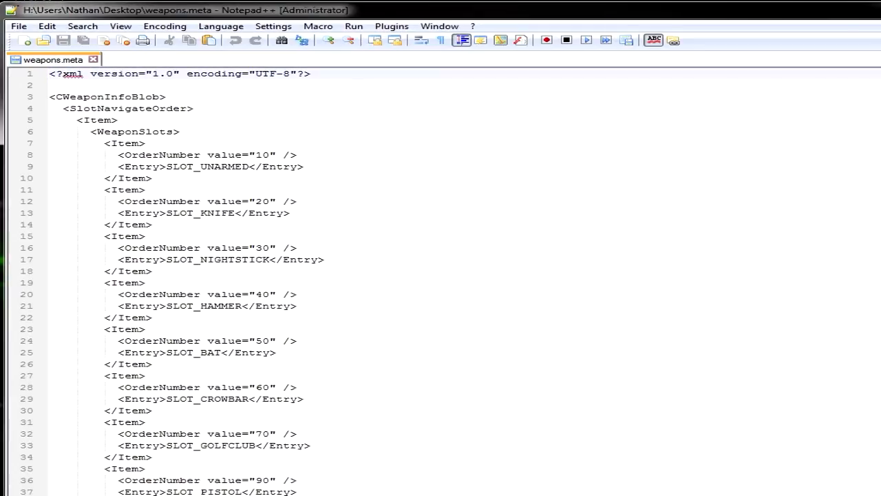
click(423, 294)
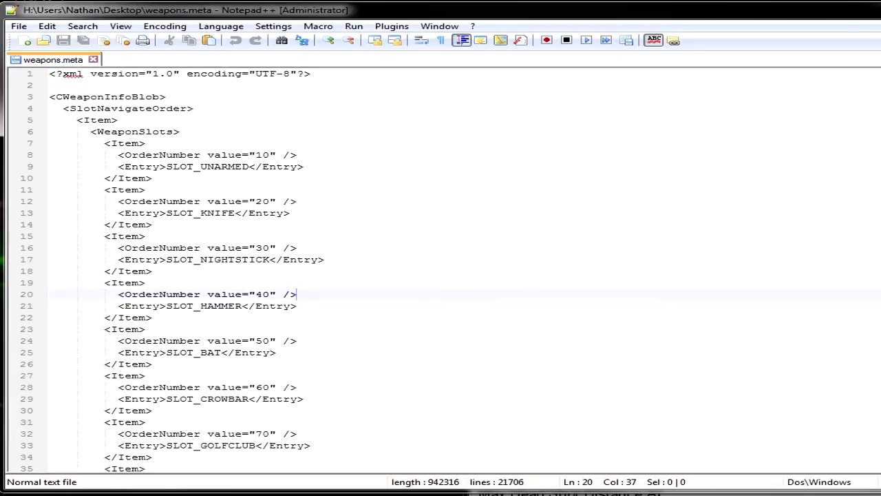
scroll(440, 270, down, 20)
scroll(440, 270, down, 20)
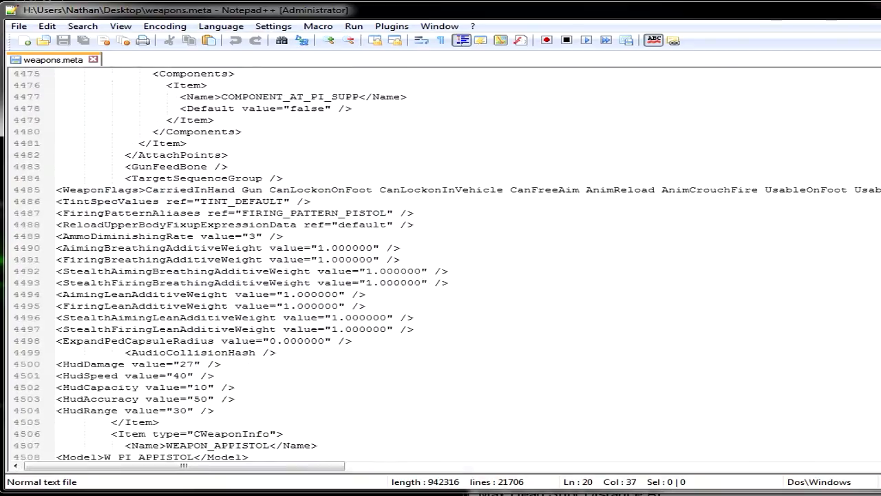
scroll(441, 270, down, 20)
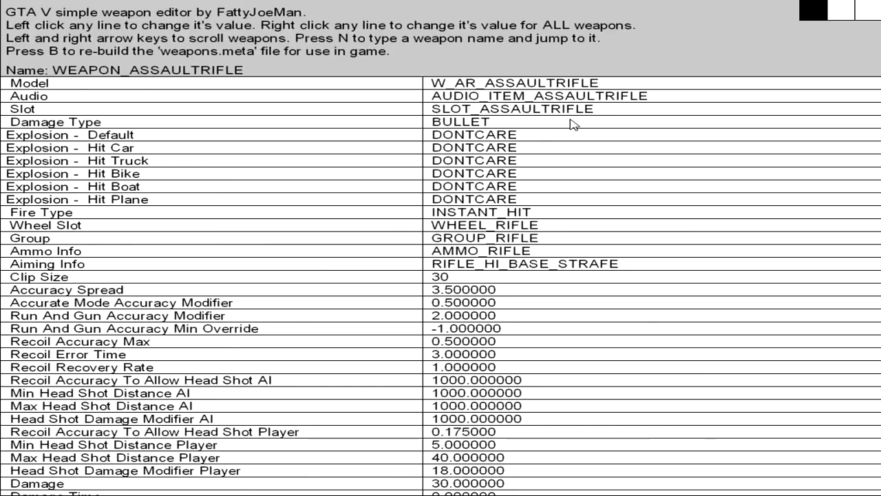
scroll(572, 123, down, 3)
scroll(572, 124, up, 3)
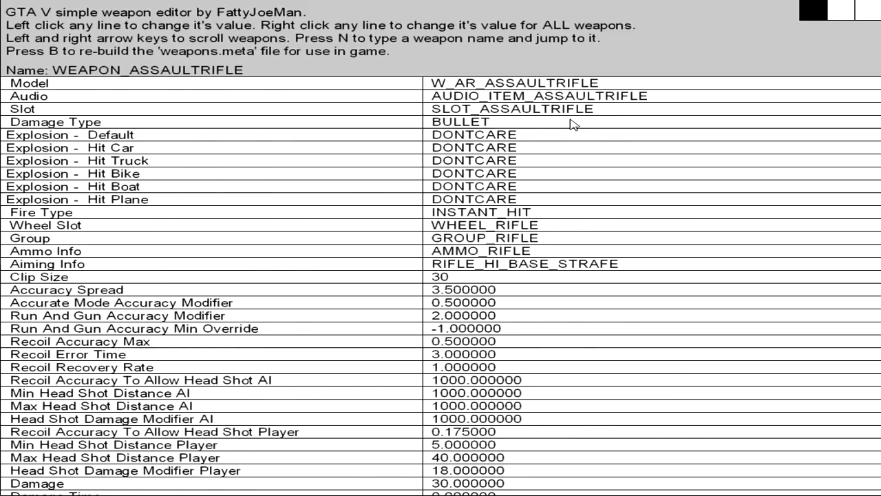